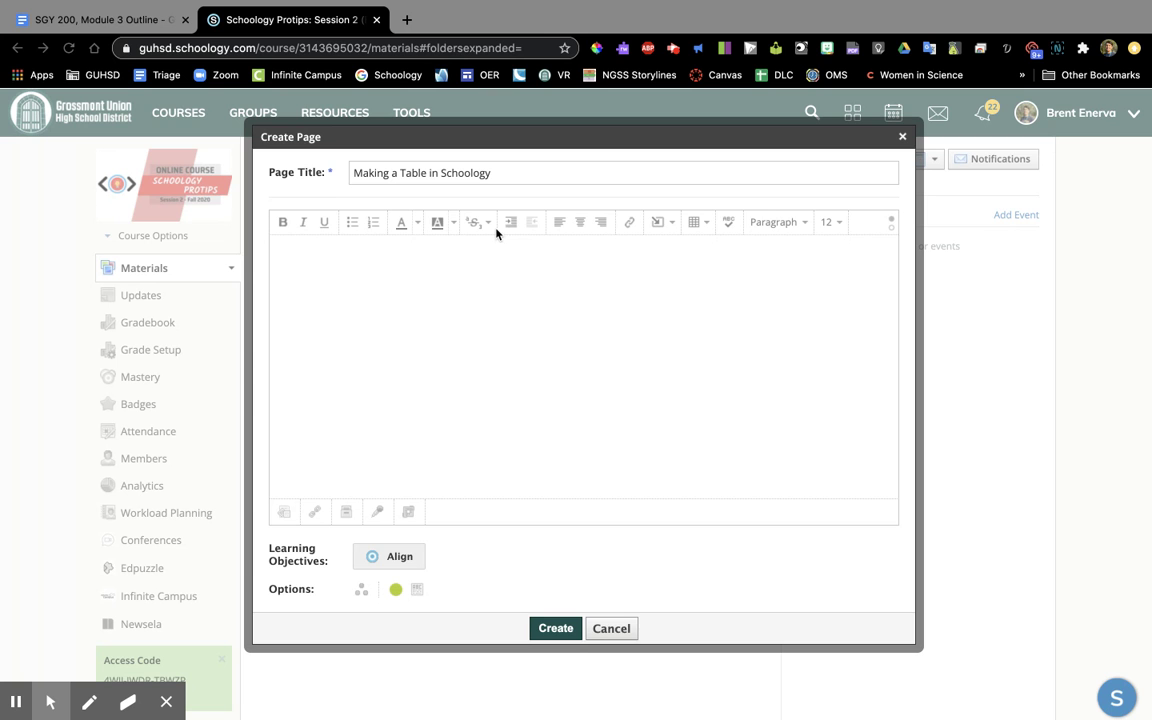
# Step: Insert an empty 3 x 3 table into the page body using the Table dropdown
pyautogui.click(700, 227)
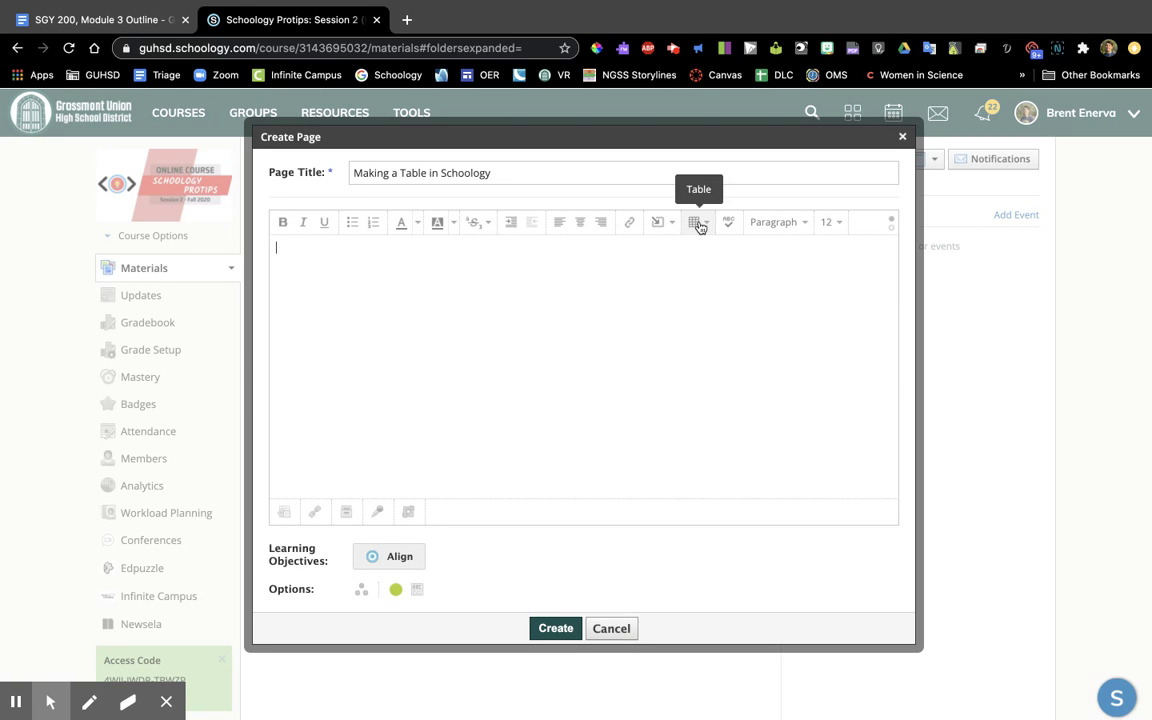
pyautogui.click(700, 227)
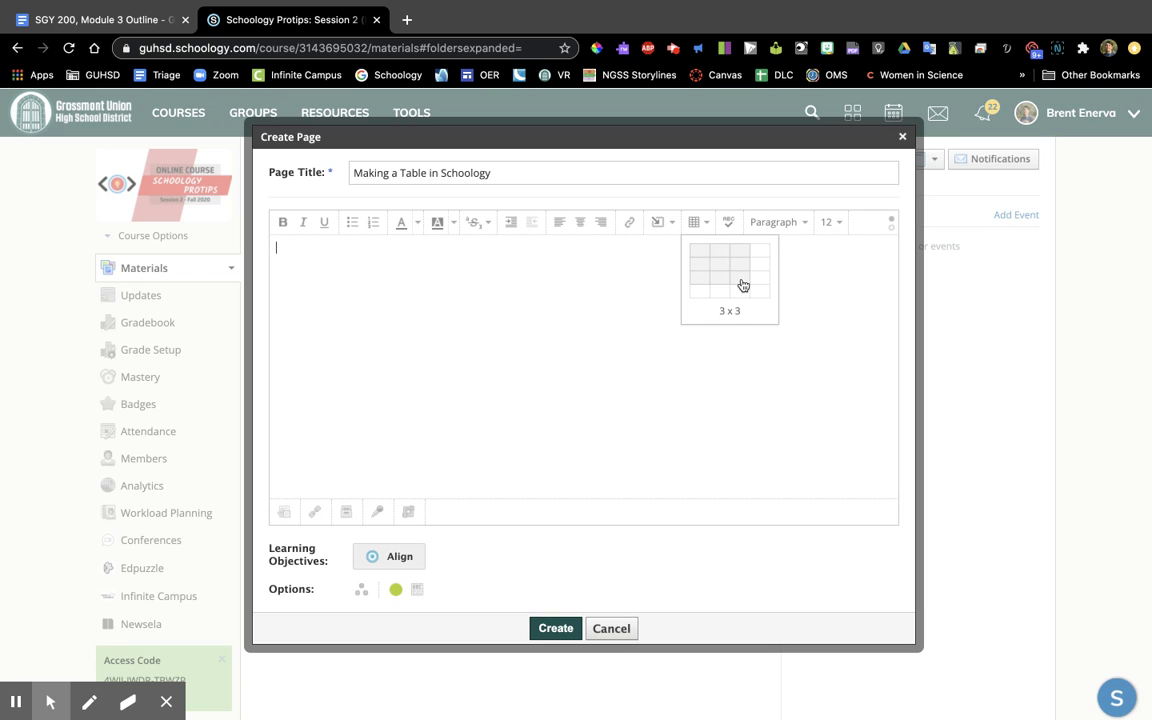
pyautogui.click(743, 285)
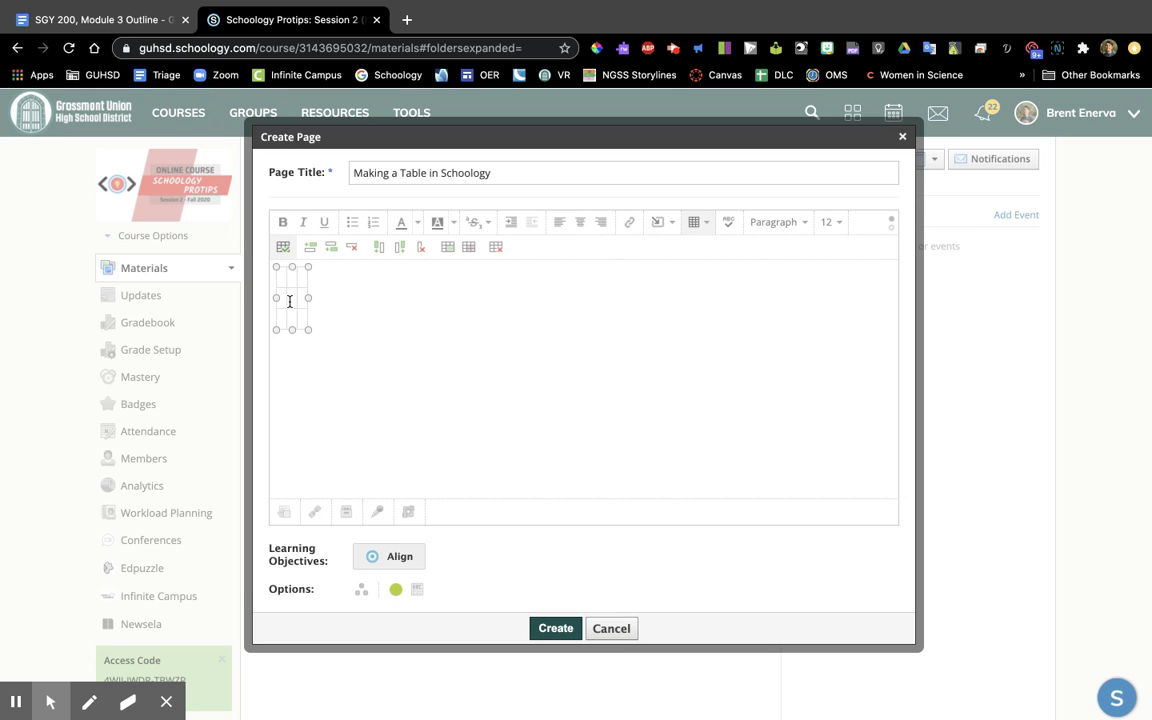
# Step: Fill the header cells with Column A, Column B, Column C and label the first body row Row 1
pyautogui.write('col')
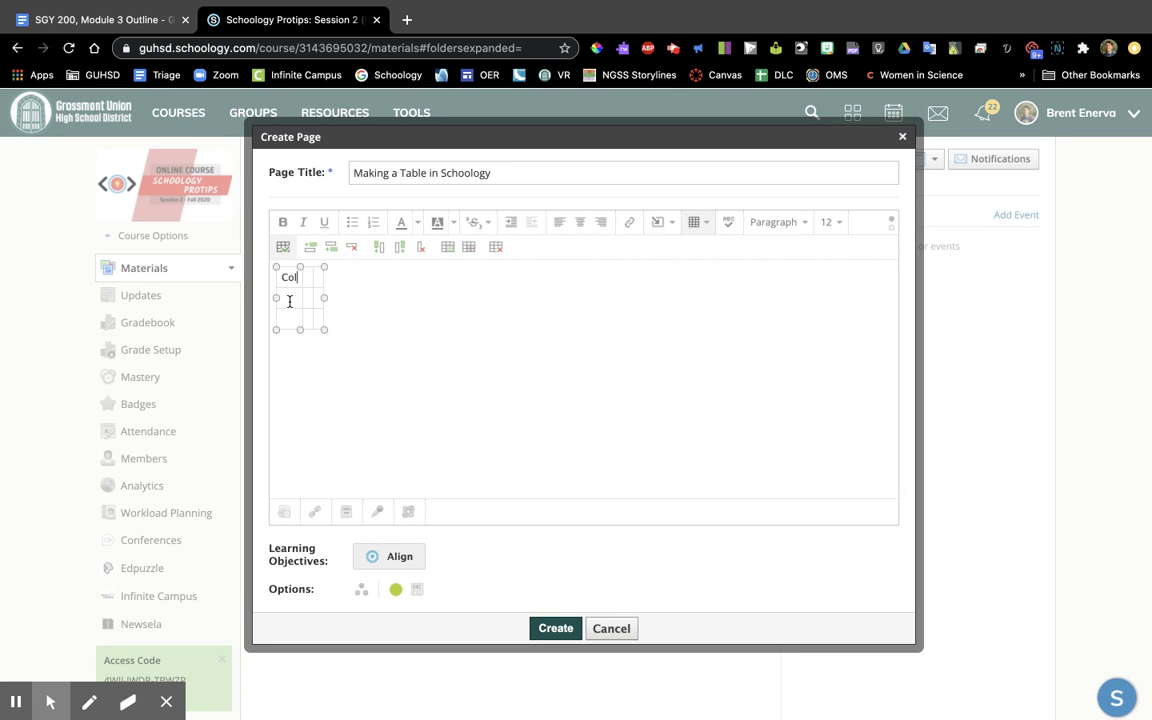
pyautogui.write('umn ')
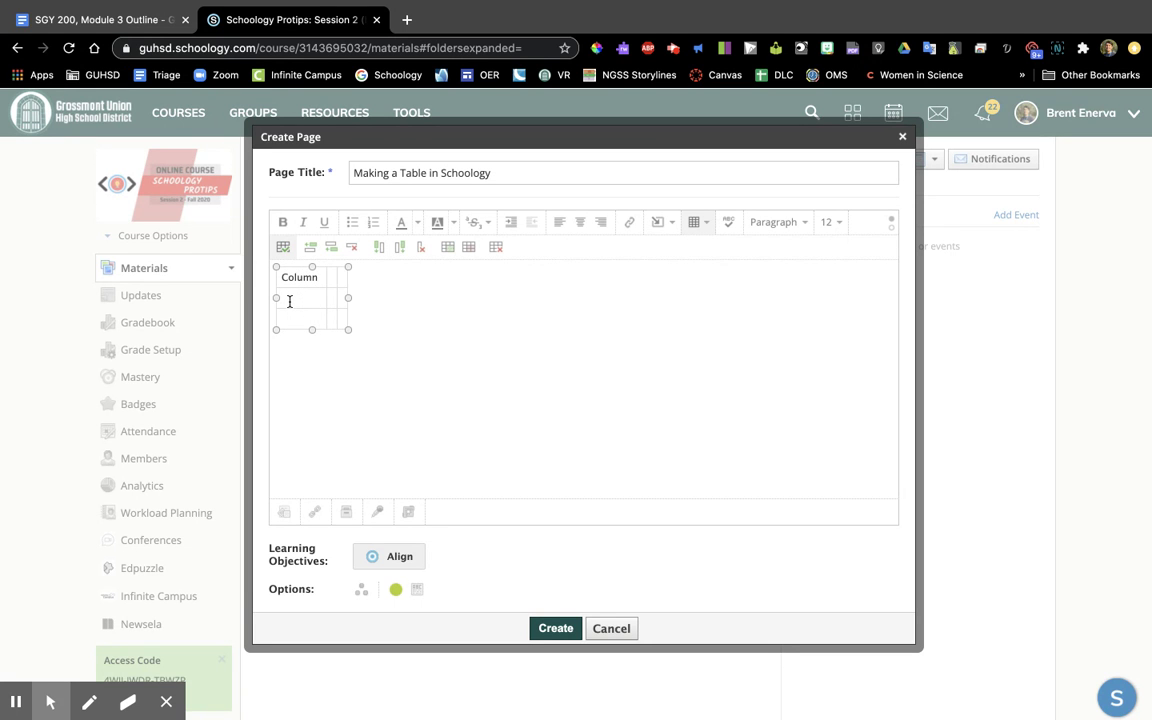
pyautogui.write('A')
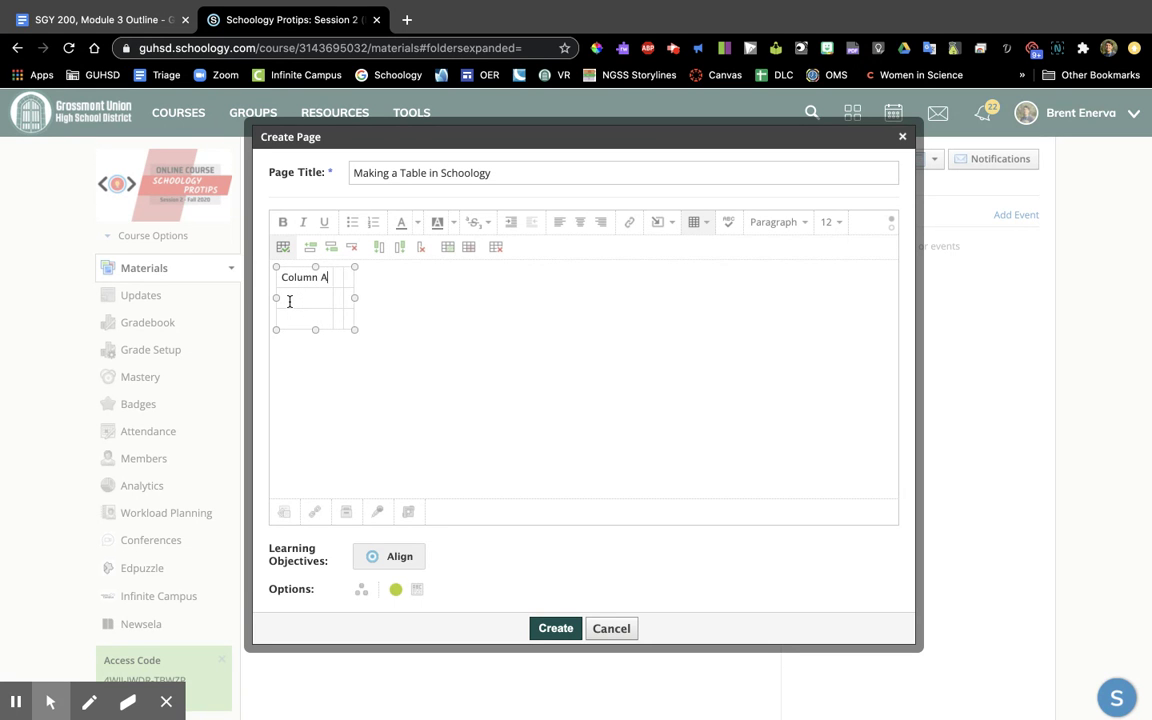
pyautogui.click(337, 279)
pyautogui.write('C')
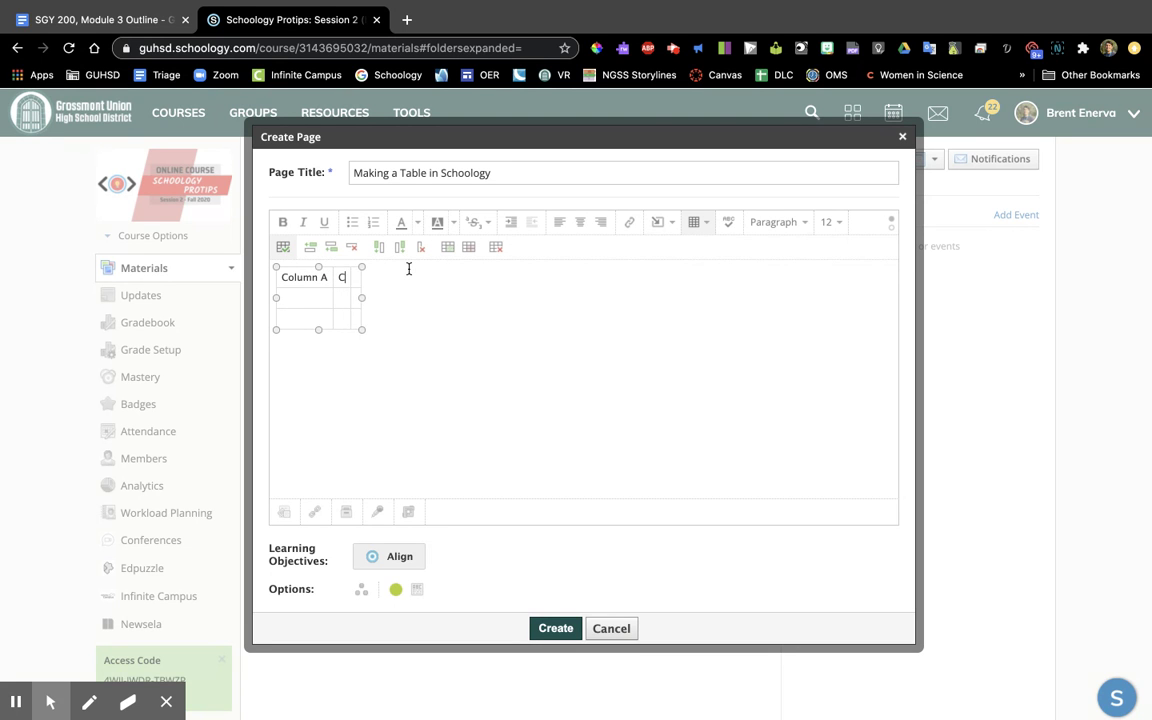
pyautogui.write('olumn b')
pyautogui.press('BackSpace')
pyautogui.write('B')
pyautogui.click(394, 273)
pyautogui.write('C')
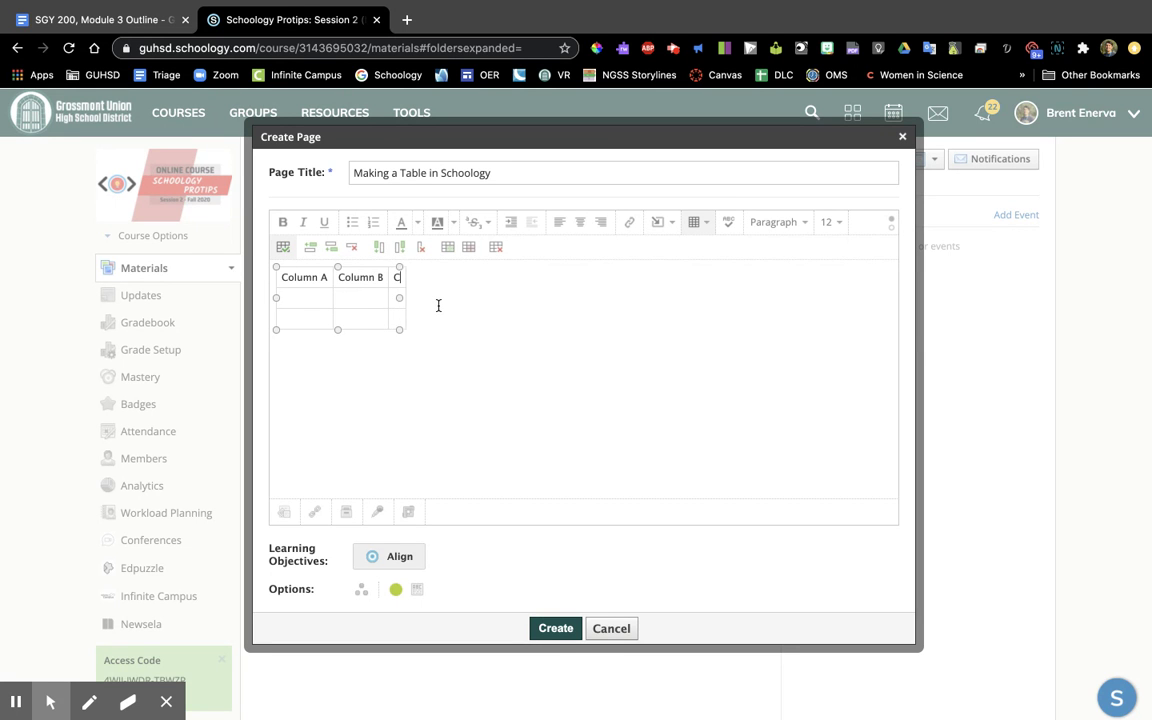
pyautogui.write('olumn C')
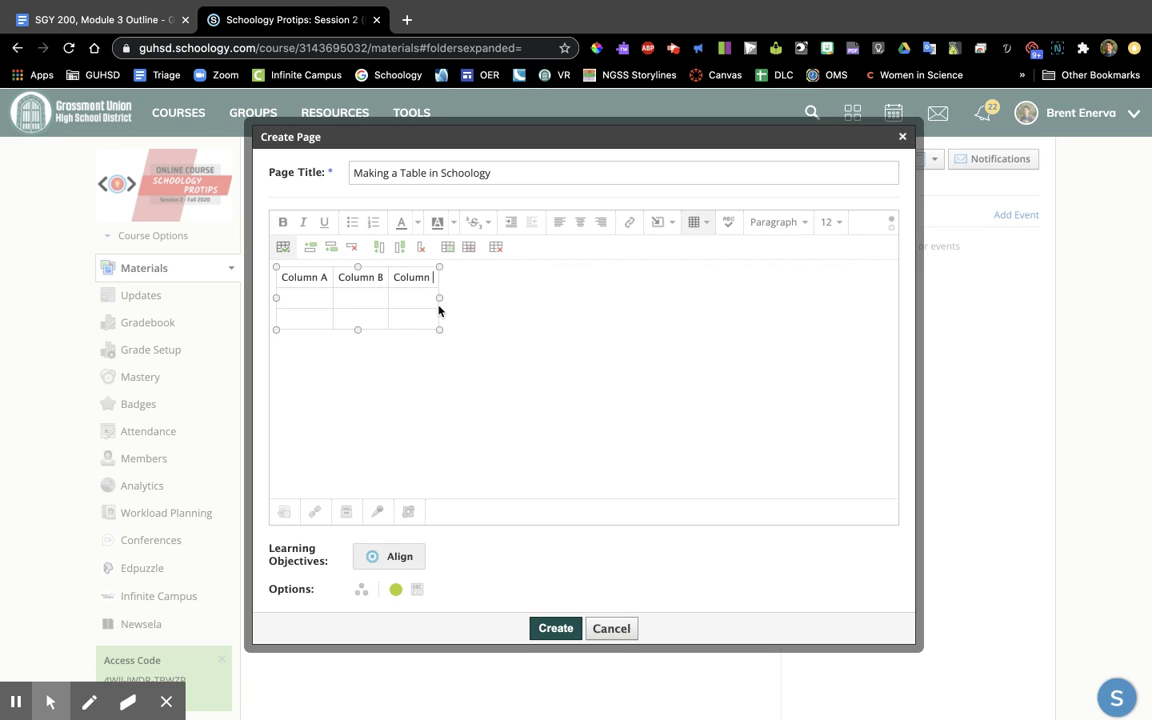
pyautogui.click(311, 301)
pyautogui.write('Row 1')
pyautogui.click(529, 382)
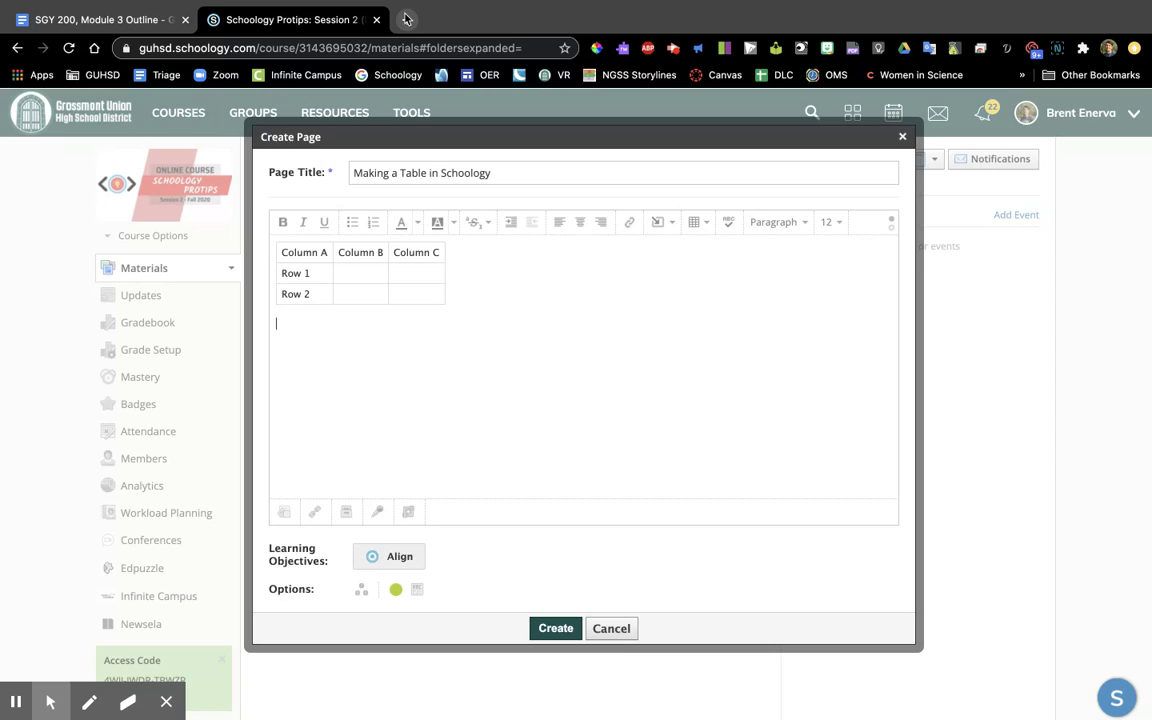
# Step: Search Google Images for 'puppy', preview the golden retriever puppy photo, then return to Schoology
pyautogui.press('super+t')
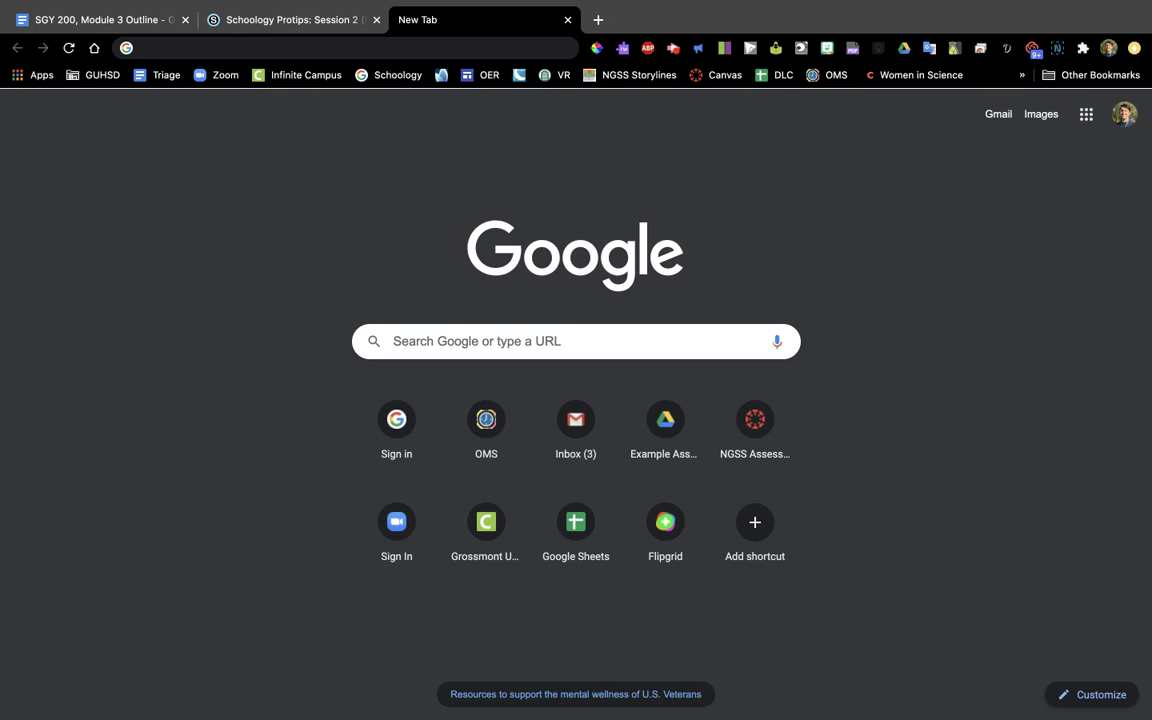
pyautogui.write('puppy')
pyautogui.press('Return')
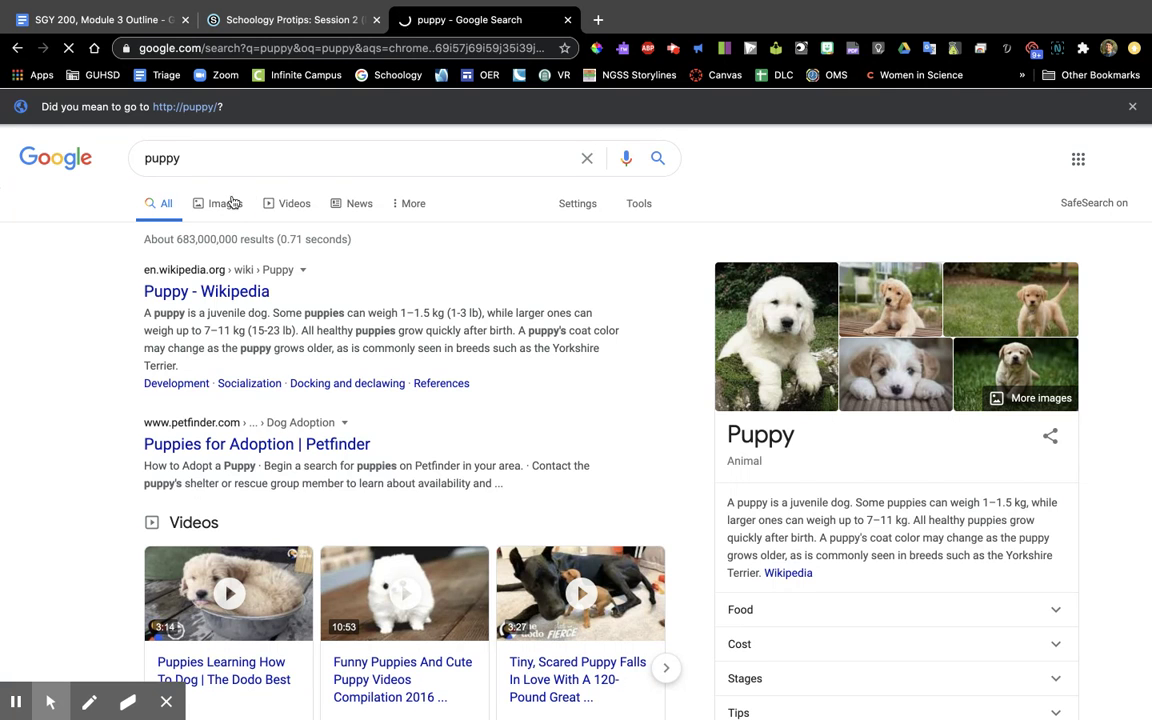
pyautogui.click(231, 203)
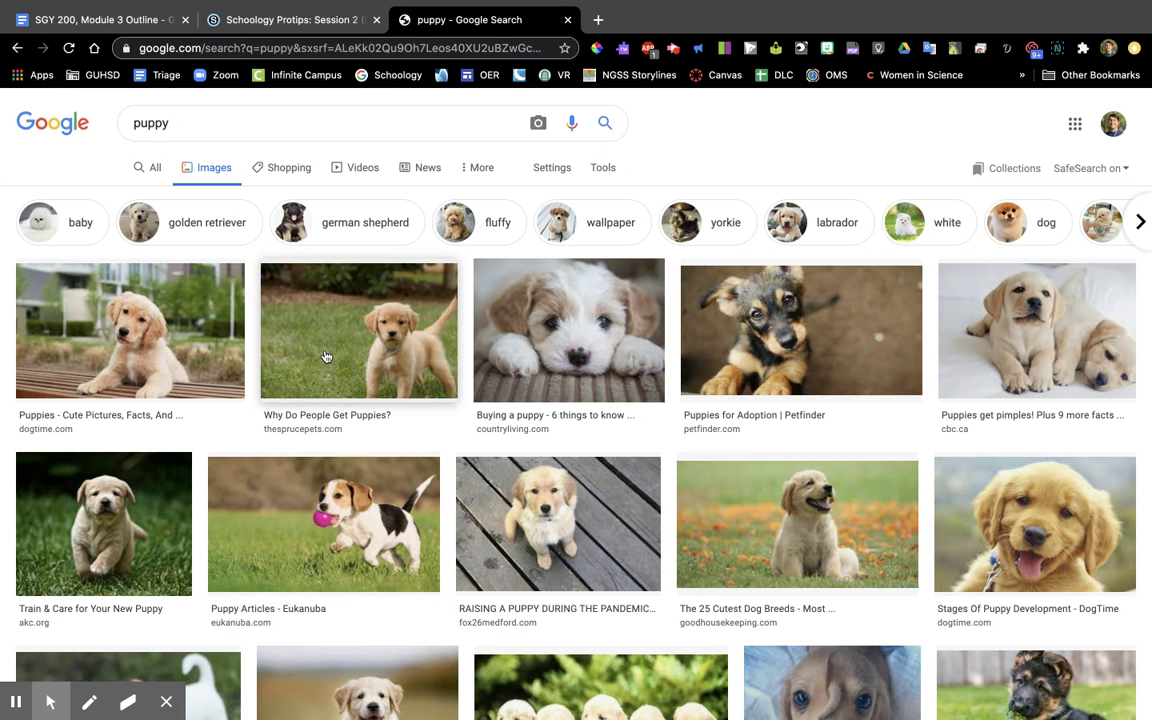
pyautogui.click(130, 330)
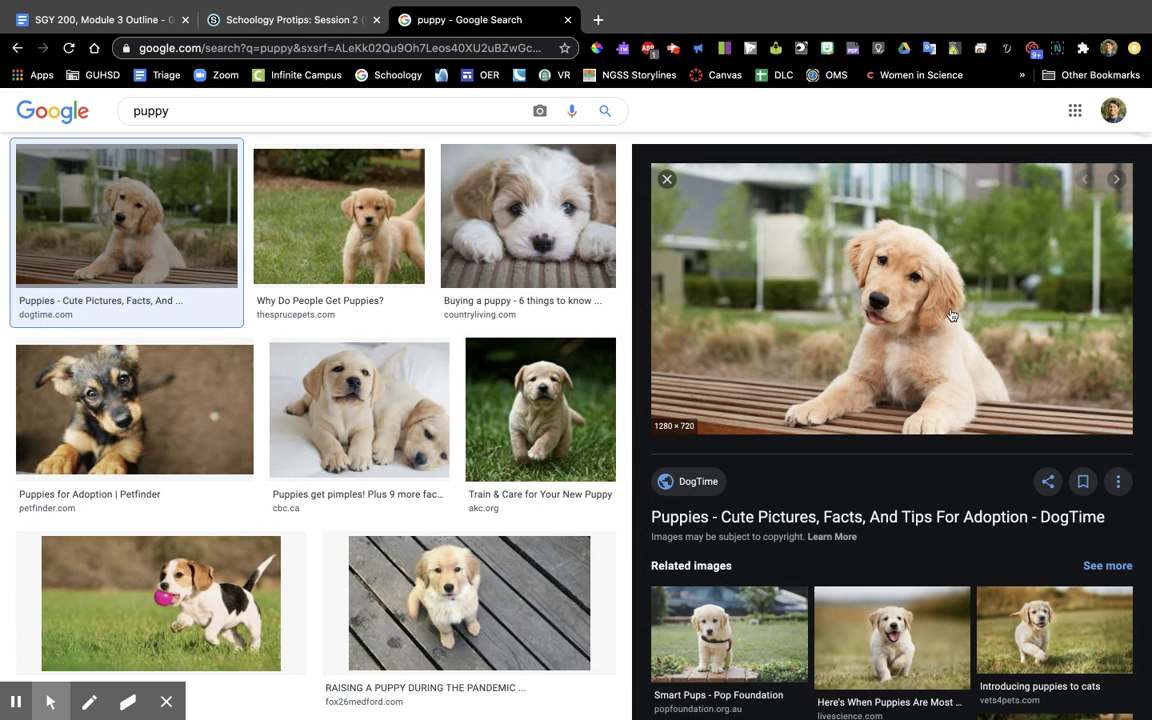
pyautogui.click(925, 315)
# Step: Paste the puppy photo into the Row 1, Column B table cell
pyautogui.click(290, 20)
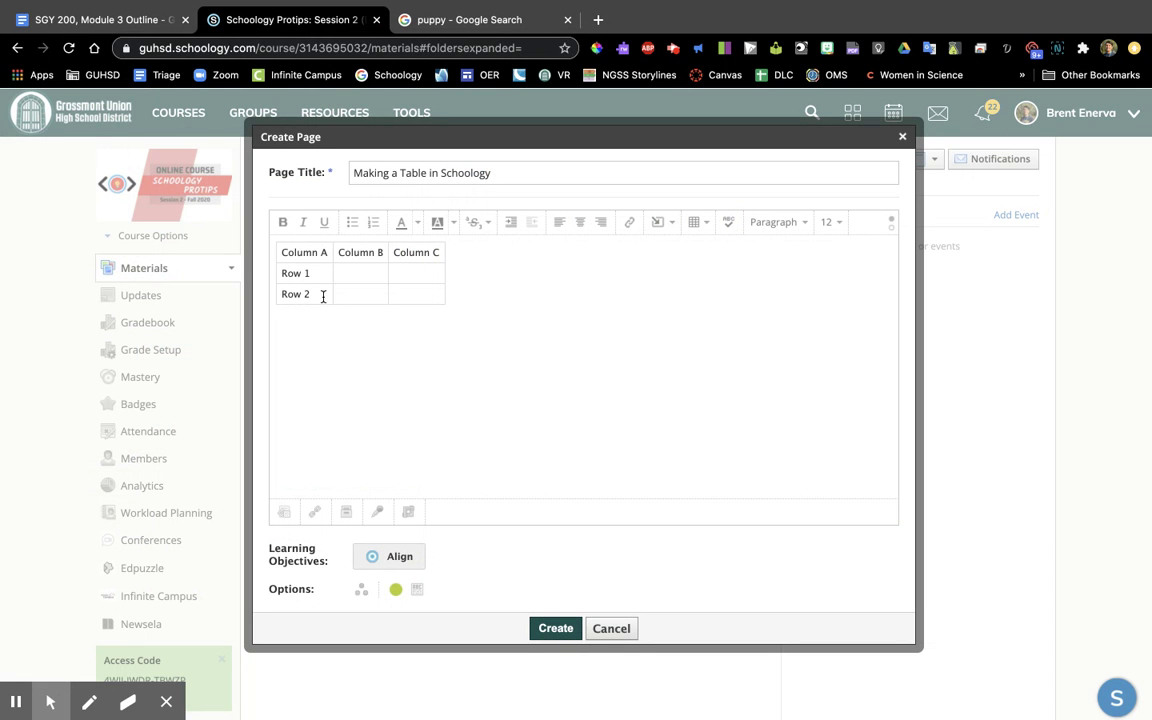
pyautogui.click(340, 256)
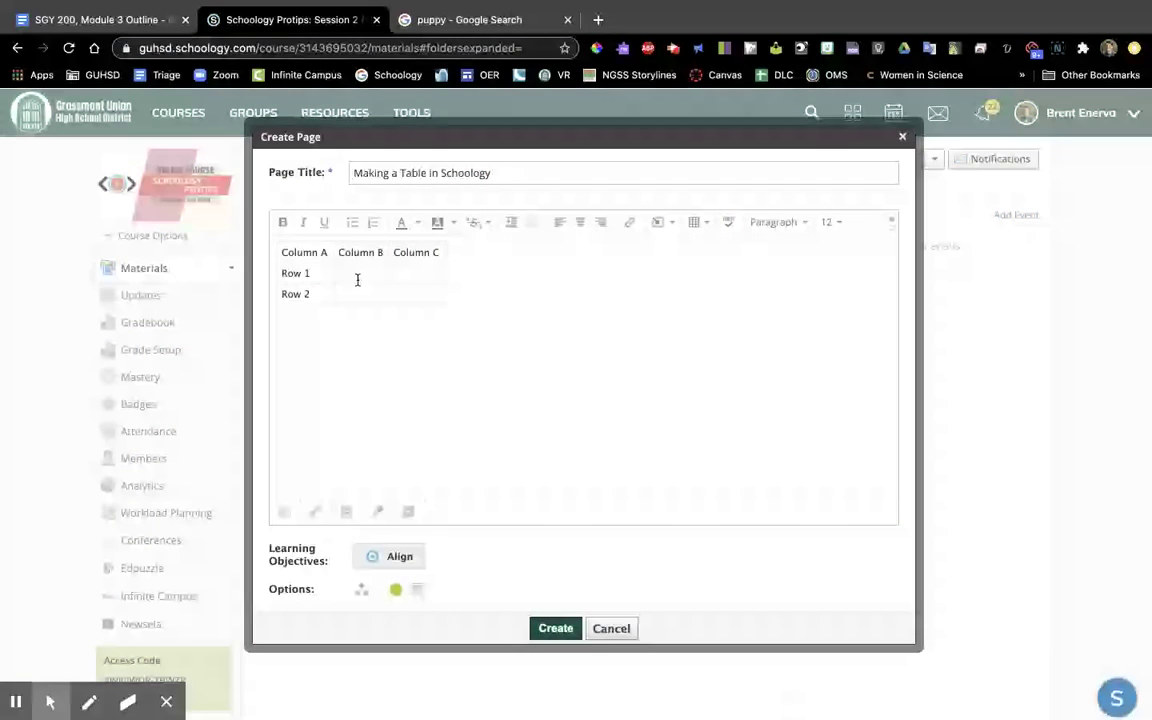
pyautogui.click(355, 302)
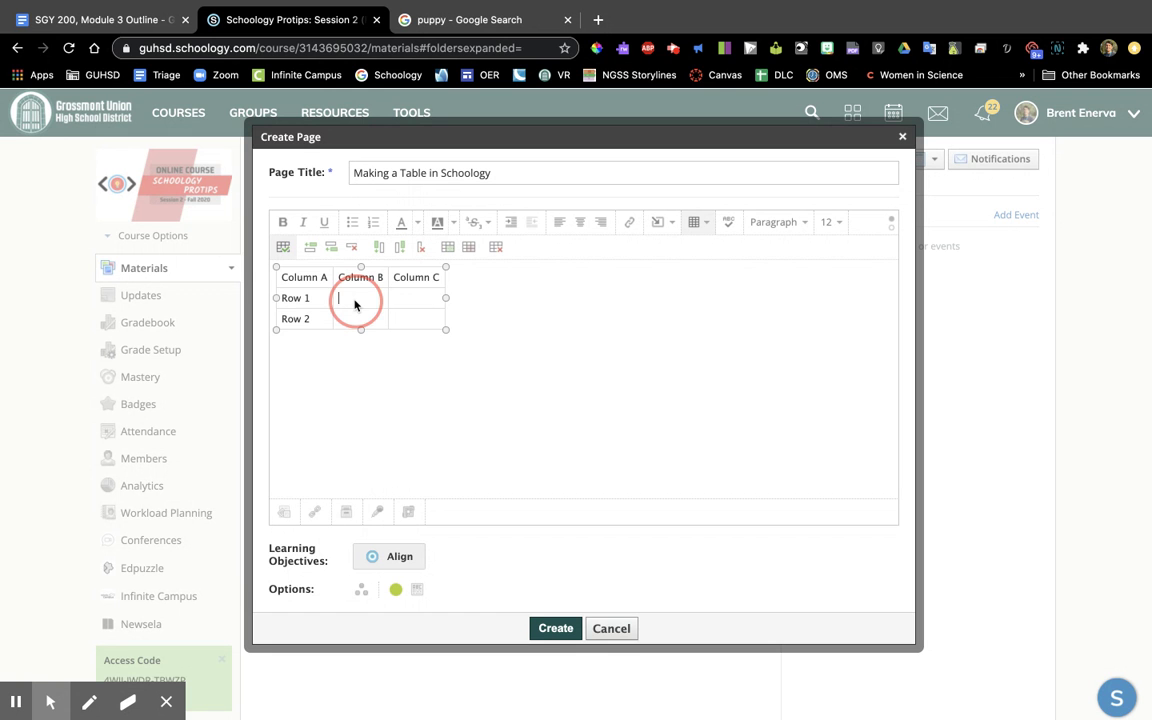
pyautogui.hotkey('ctrl', 'v')
pyautogui.click(397, 411)
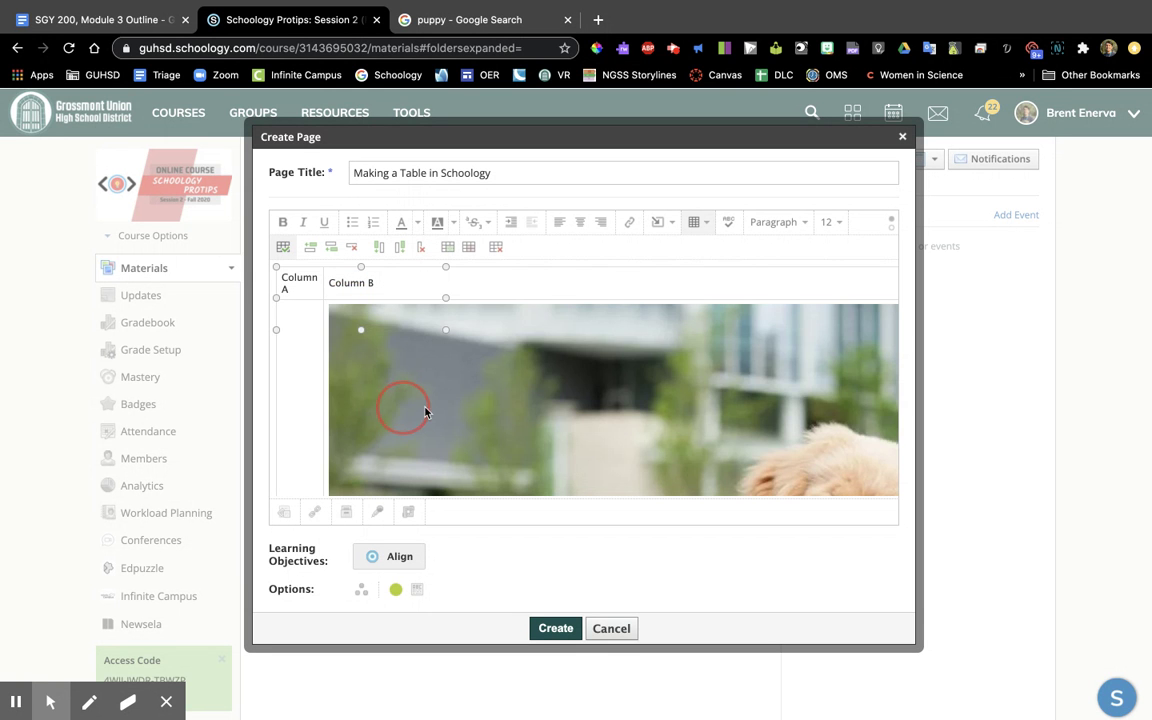
pyautogui.scroll(-2, 614, 424)
pyautogui.hscroll(4, 615, 427)
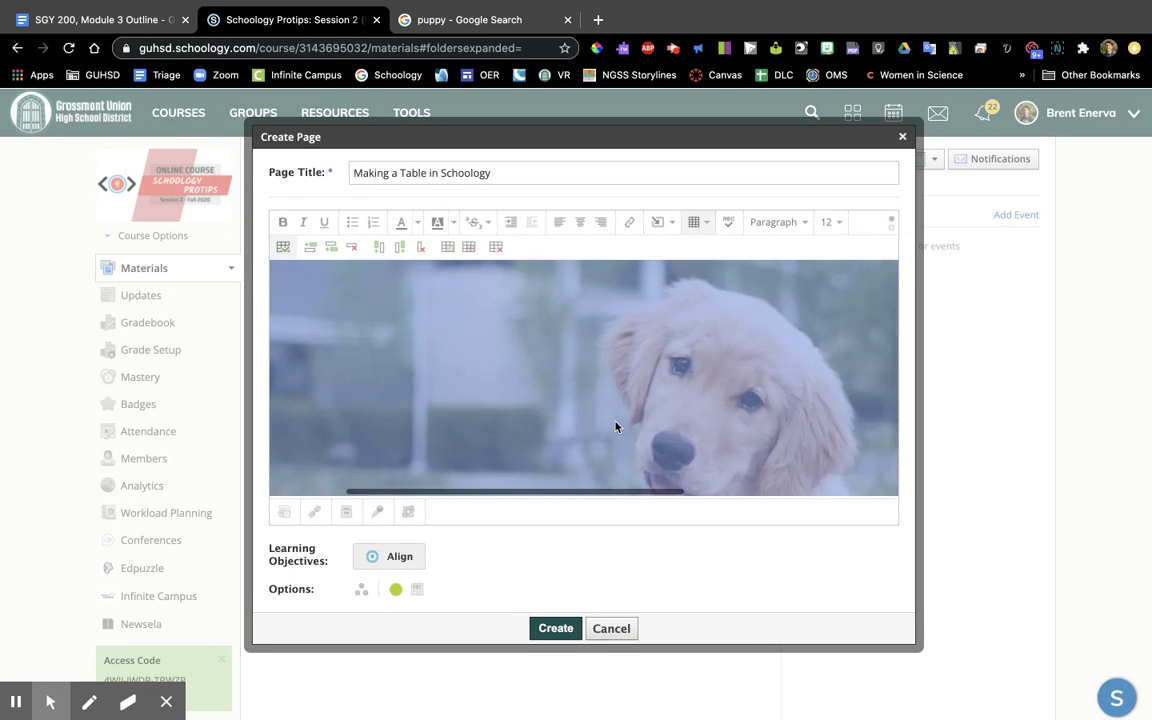
pyautogui.hscroll(-4, 616, 427)
pyautogui.scroll(1, 616, 427)
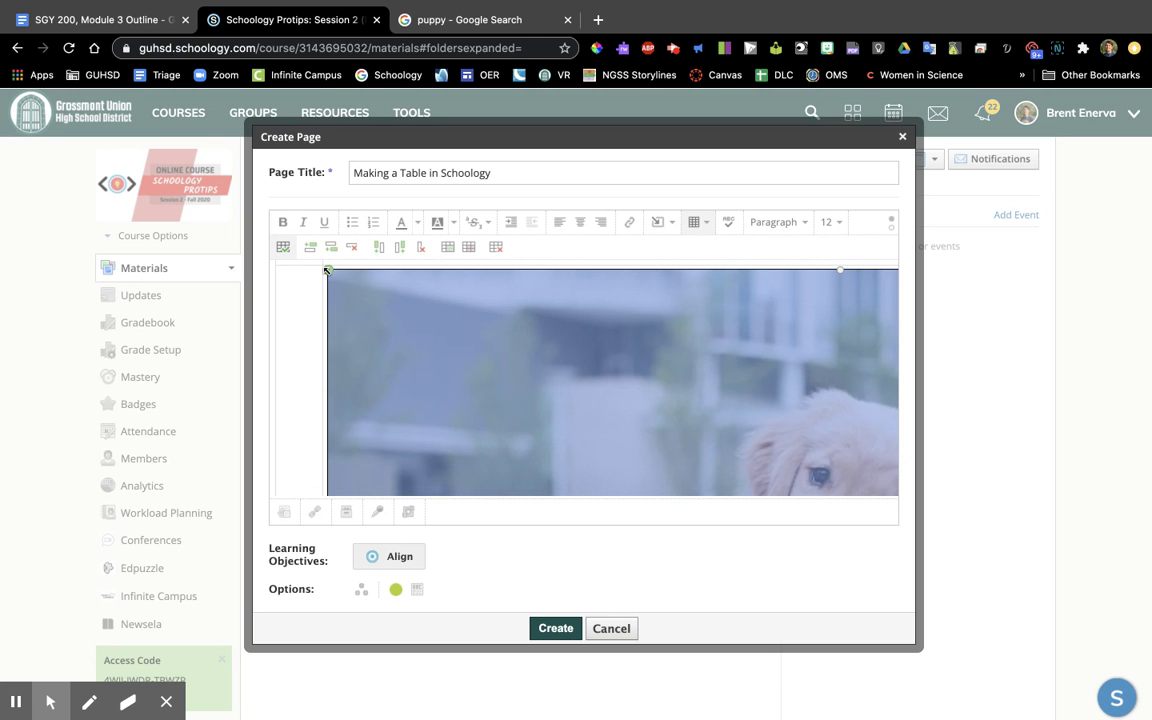
# Step: Shrink the puppy photo by its corner handle until it fits Column B
pyautogui.moveTo(326, 269); pyautogui.dragTo(592, 335)
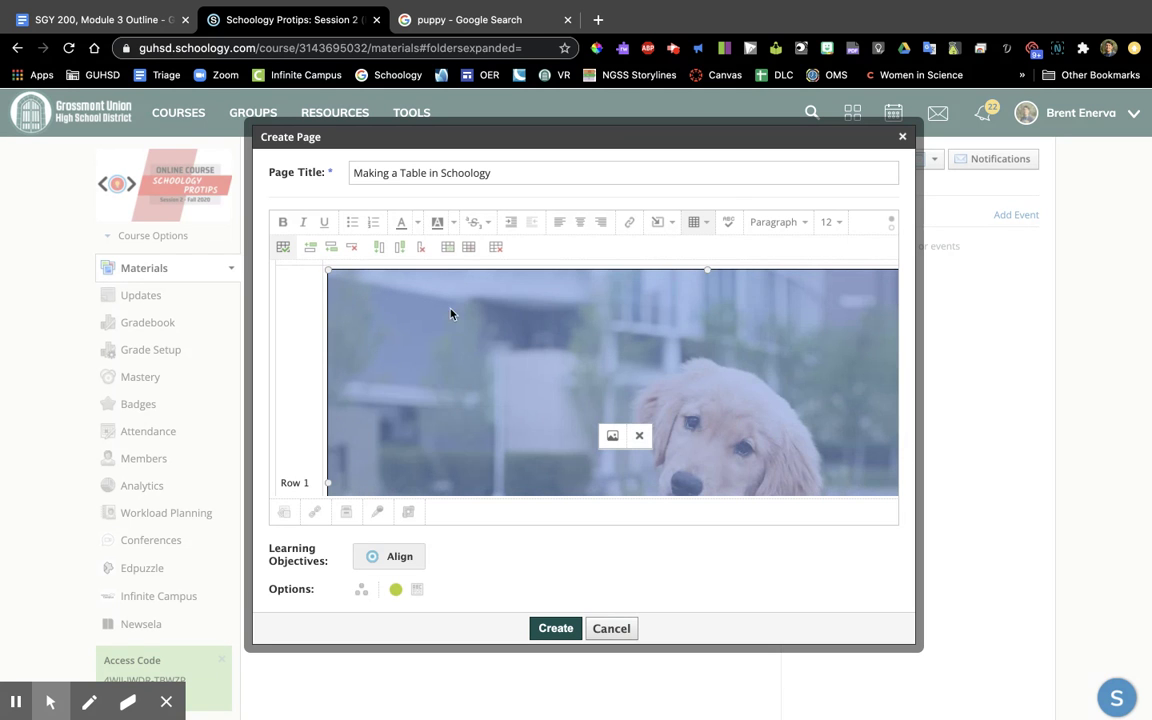
pyautogui.moveTo(328, 270); pyautogui.dragTo(480, 331)
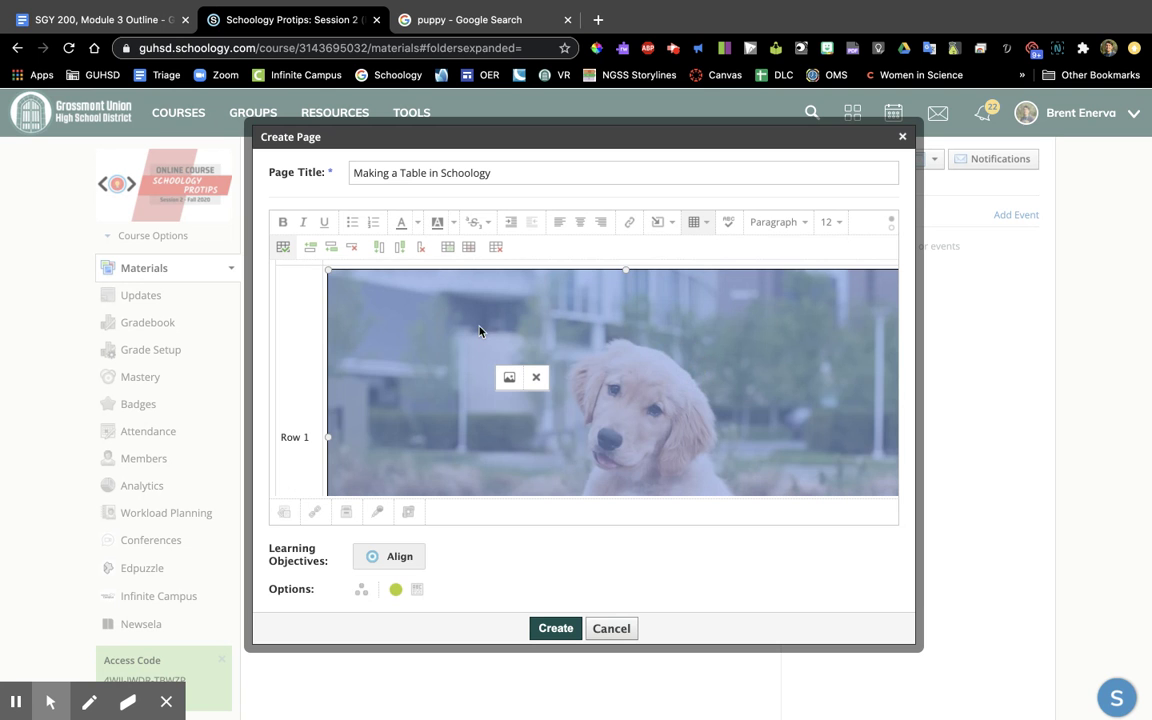
pyautogui.moveTo(335, 273); pyautogui.dragTo(843, 452)
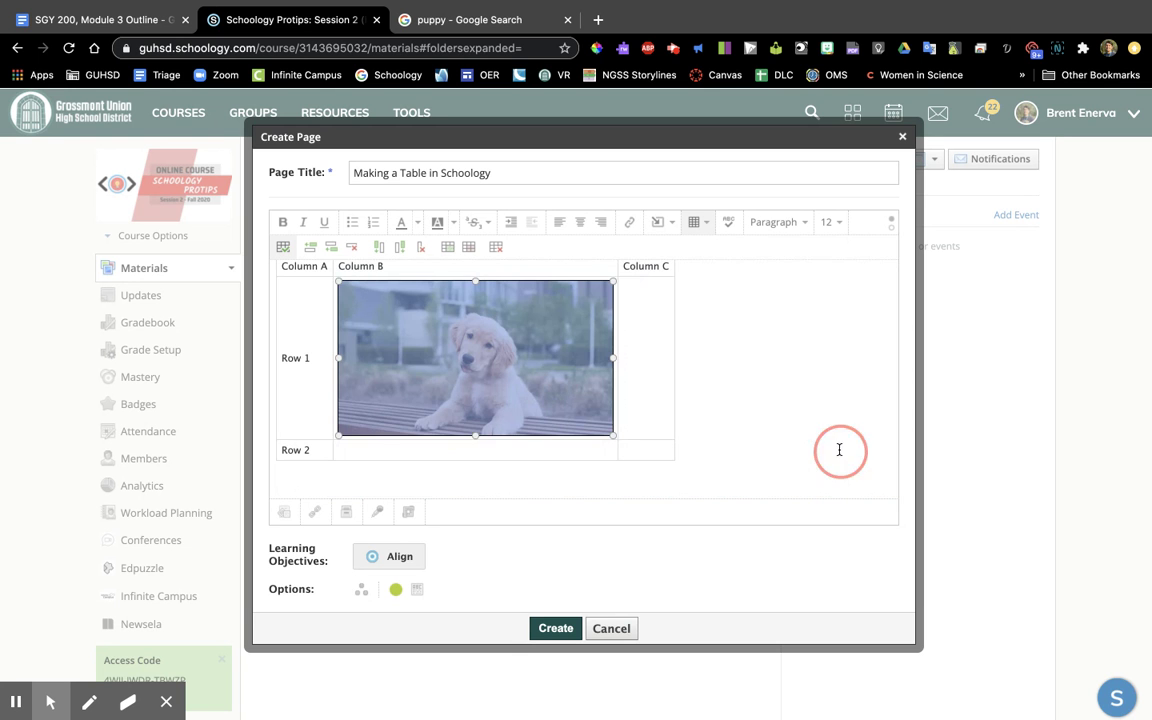
pyautogui.moveTo(342, 286); pyautogui.dragTo(460, 346)
pyautogui.click(615, 348)
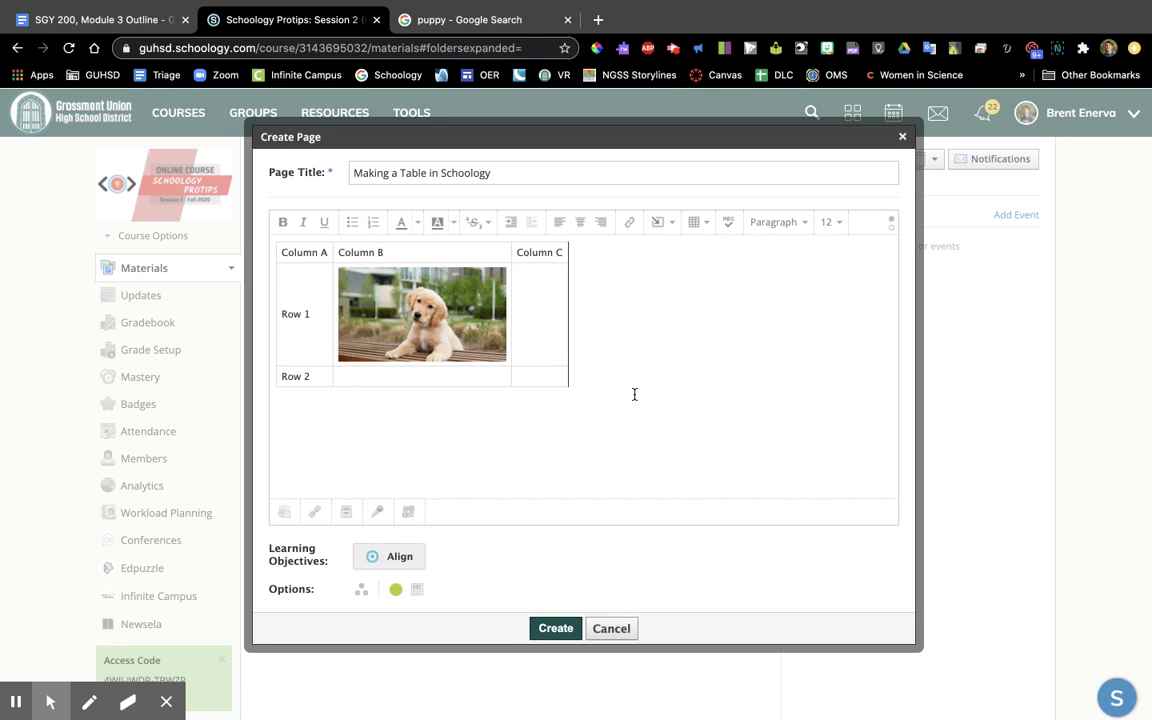
pyautogui.click(556, 346)
pyautogui.click(607, 357)
pyautogui.click(533, 284)
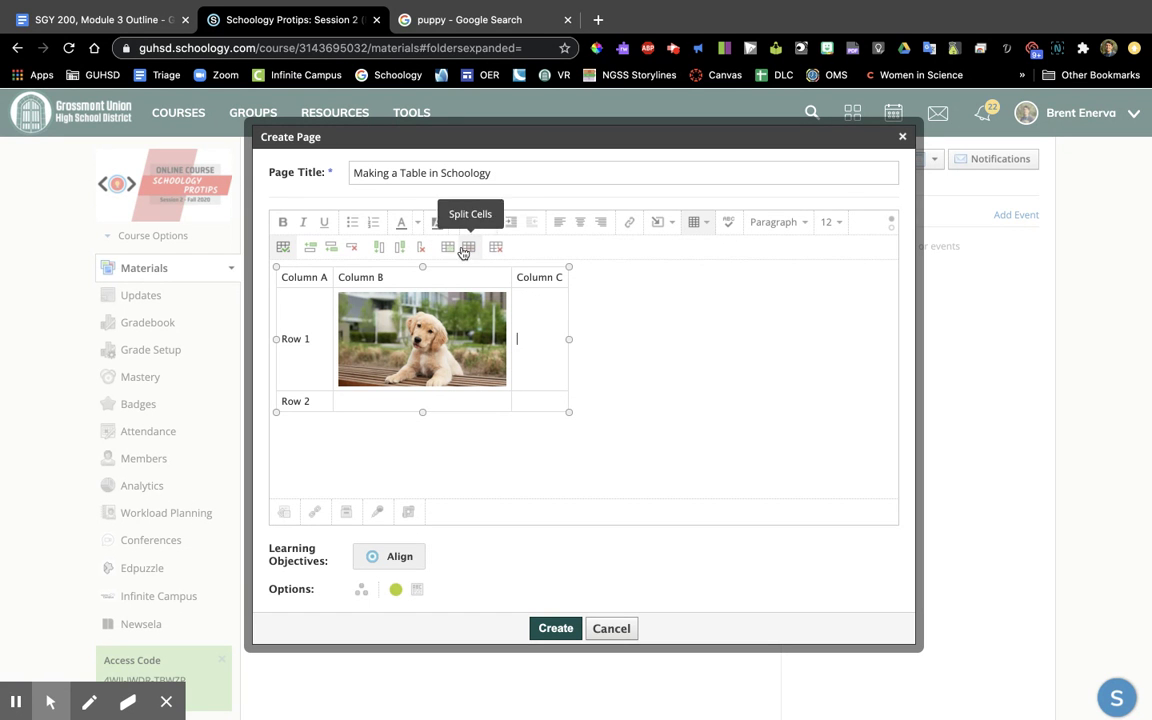
pyautogui.click(284, 248)
pyautogui.click(720, 420)
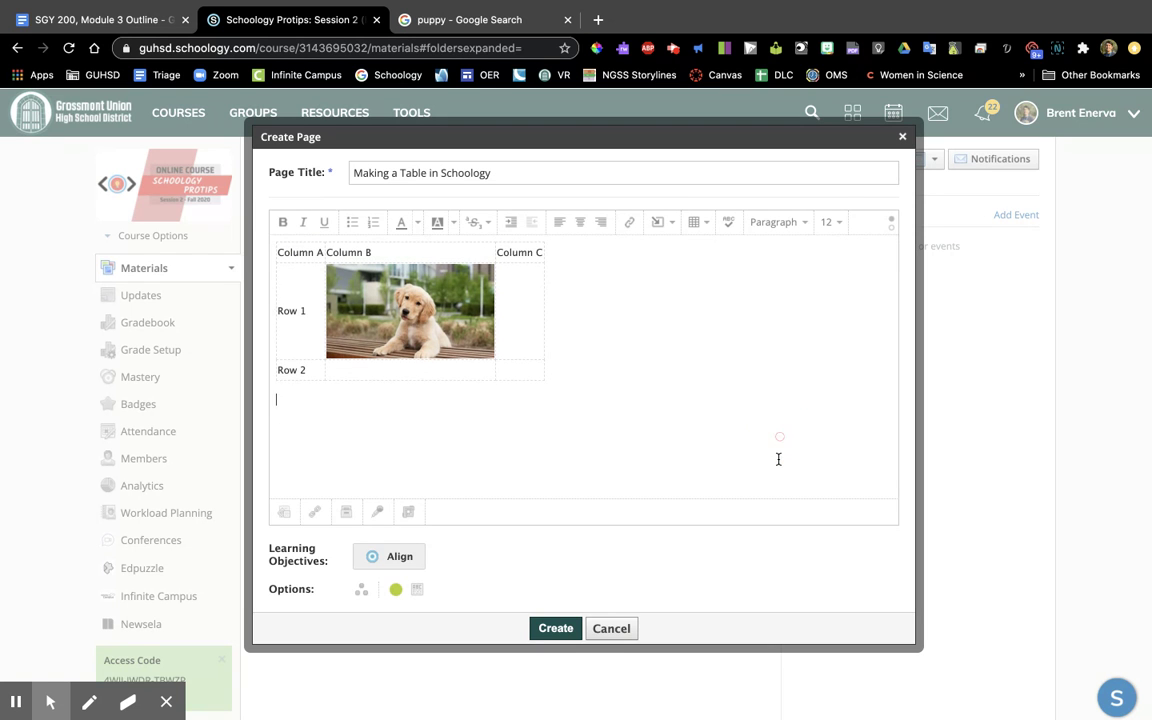
pyautogui.click(505, 337)
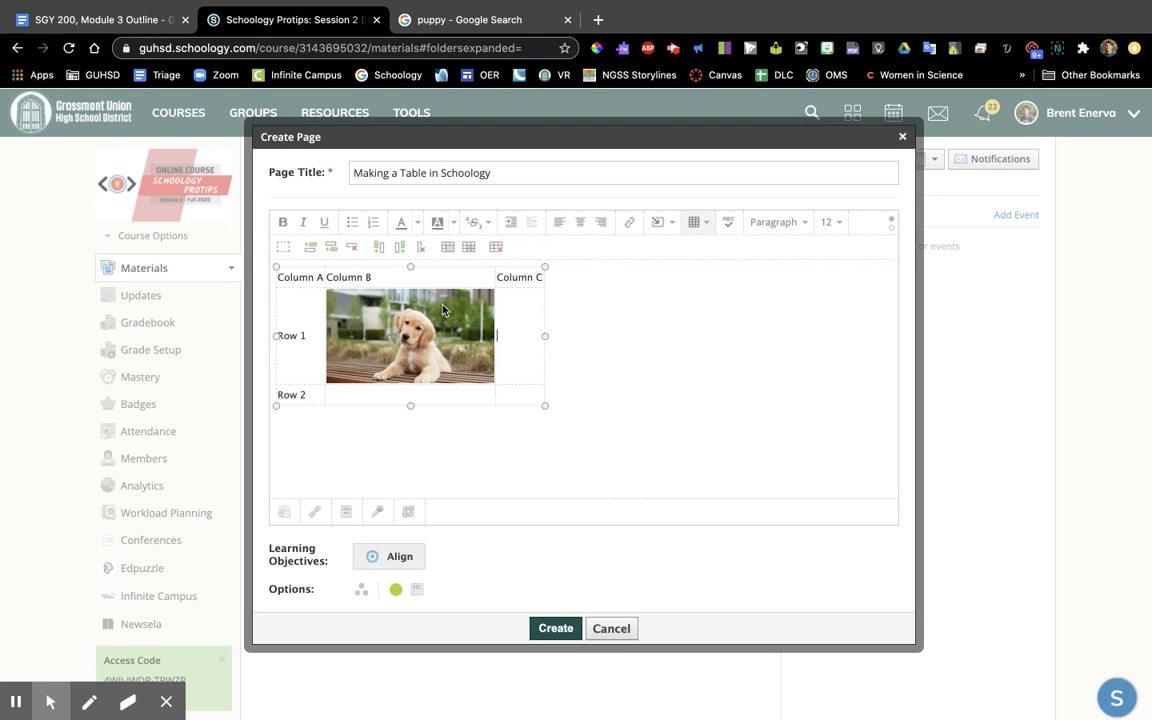
pyautogui.click(284, 247)
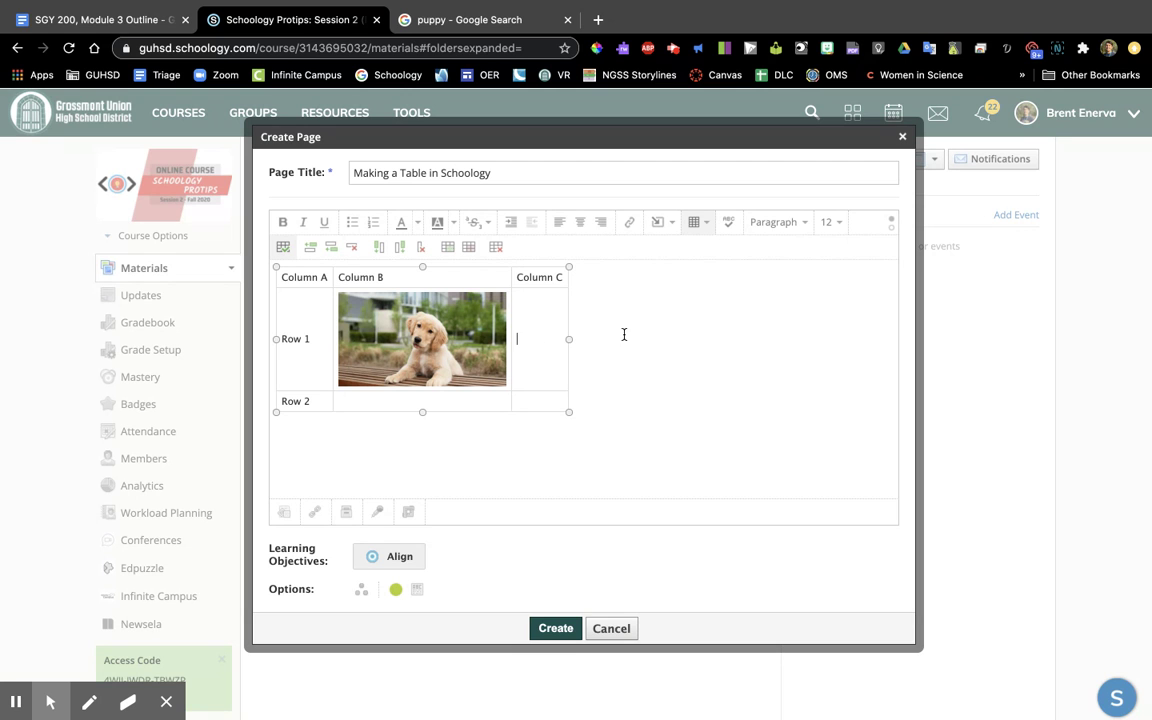
# Step: Add a new column after Column C and a new row above Row 2
pyautogui.click(405, 258)
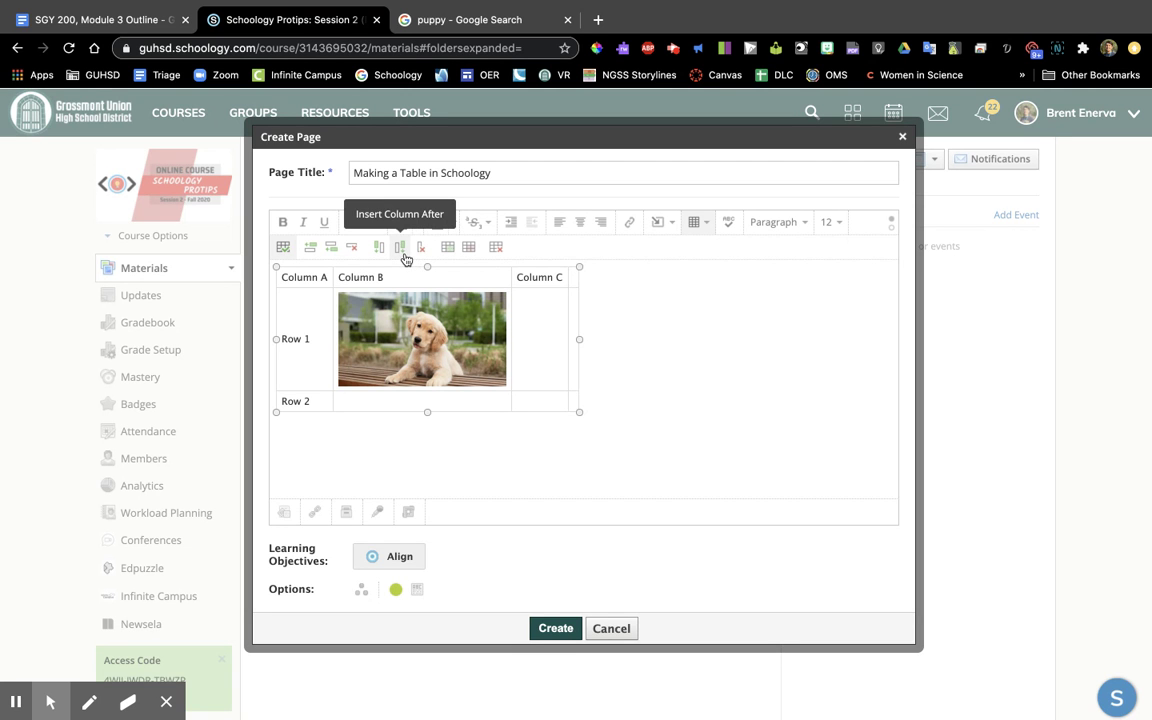
pyautogui.click(573, 319)
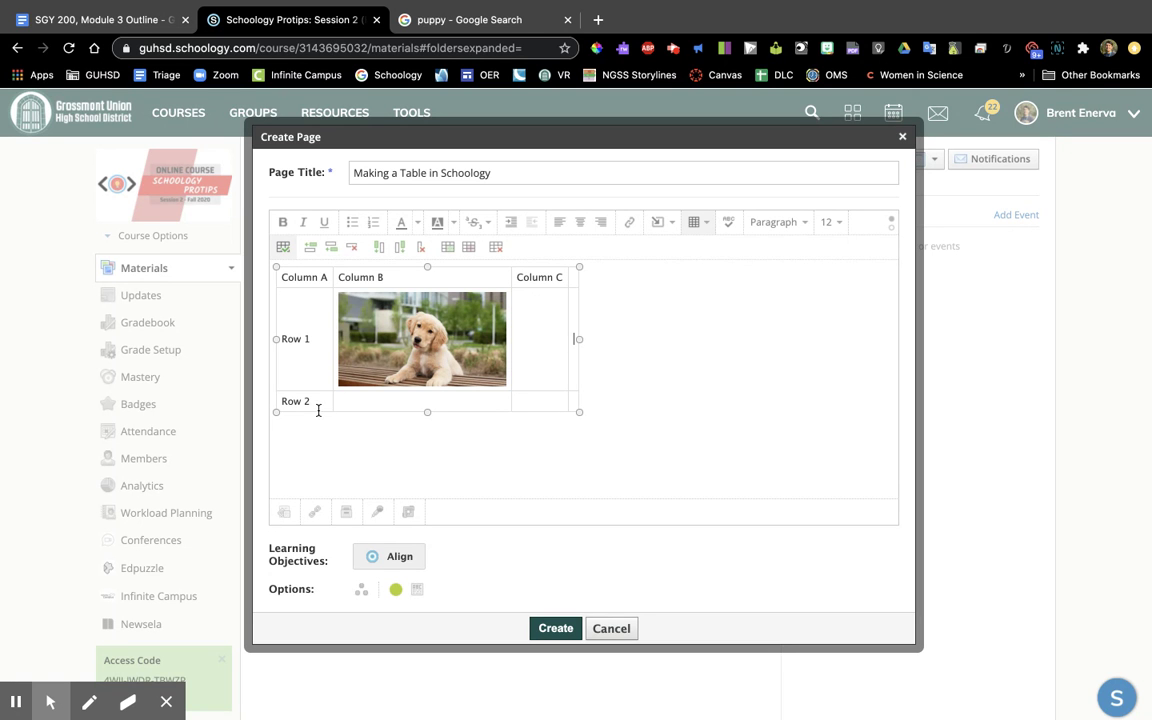
pyautogui.click(403, 404)
pyautogui.click(309, 254)
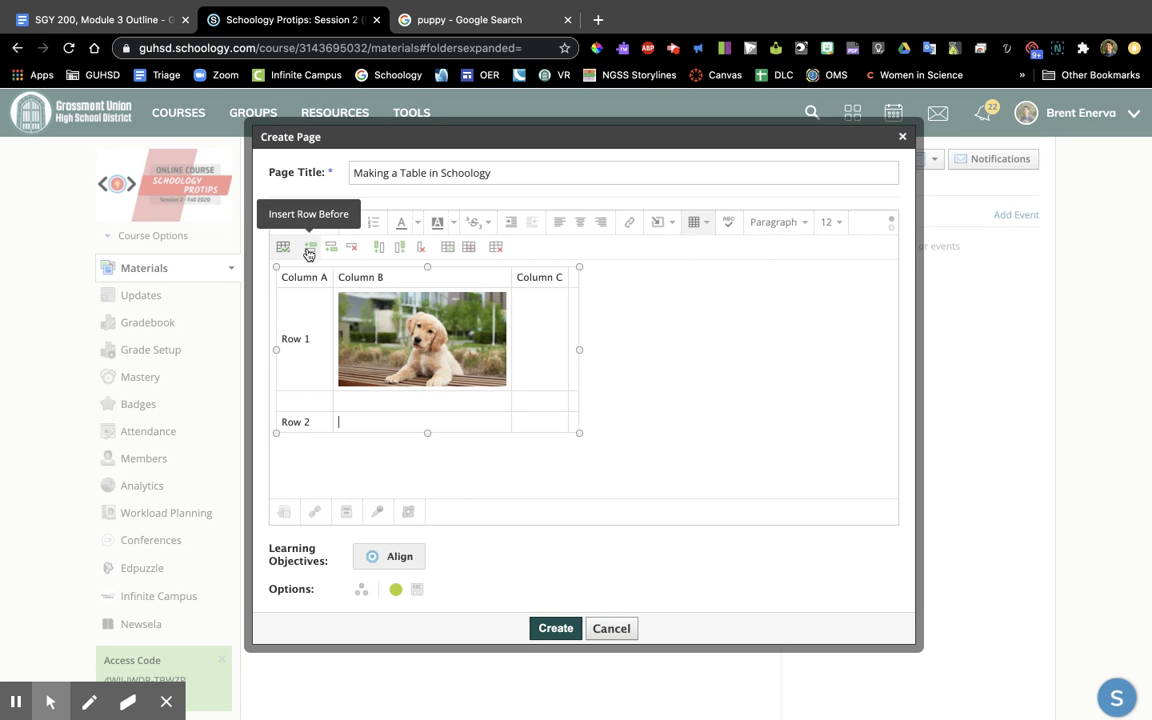
# Step: Begin labelling the new middle row's Column A cell, typing 'row'
pyautogui.click(317, 423)
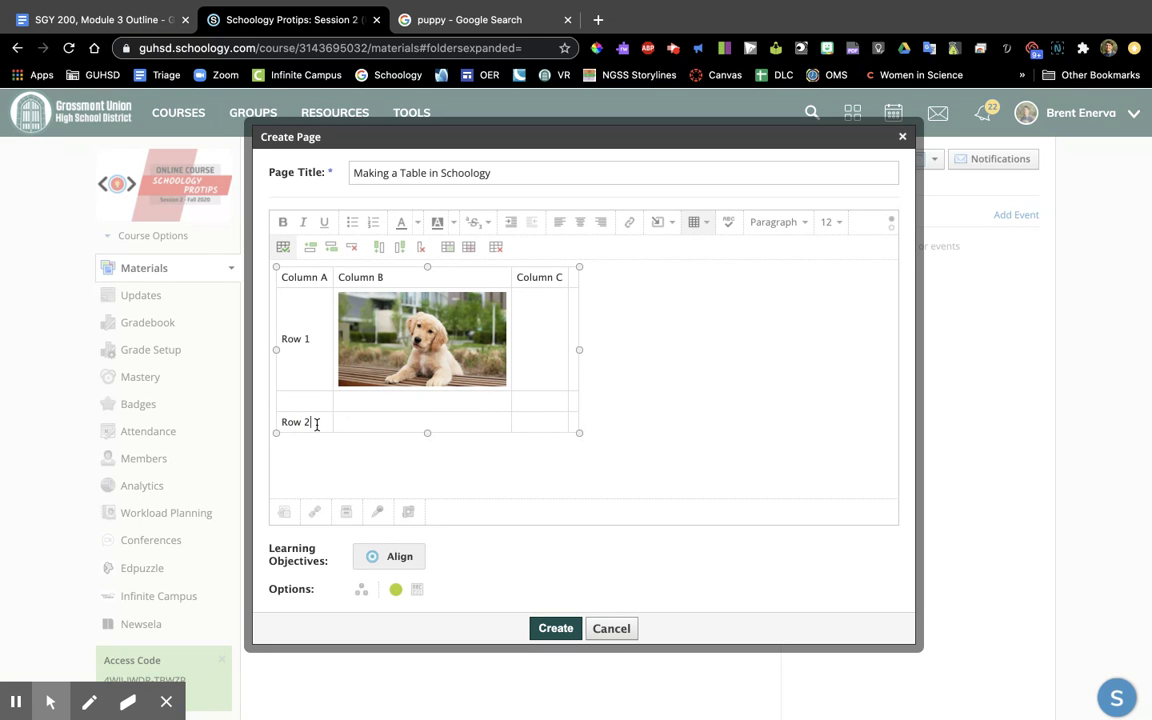
pyautogui.click(316, 402)
pyautogui.write('row')
# Step: Merge the narrow new column's cells into one, then drag the table wider to broaden Columns B and C
pyautogui.click(481, 427)
pyautogui.moveTo(574, 281); pyautogui.dragTo(576, 427)
pyautogui.click(596, 414)
pyautogui.moveTo(573, 253); pyautogui.dragTo(575, 395)
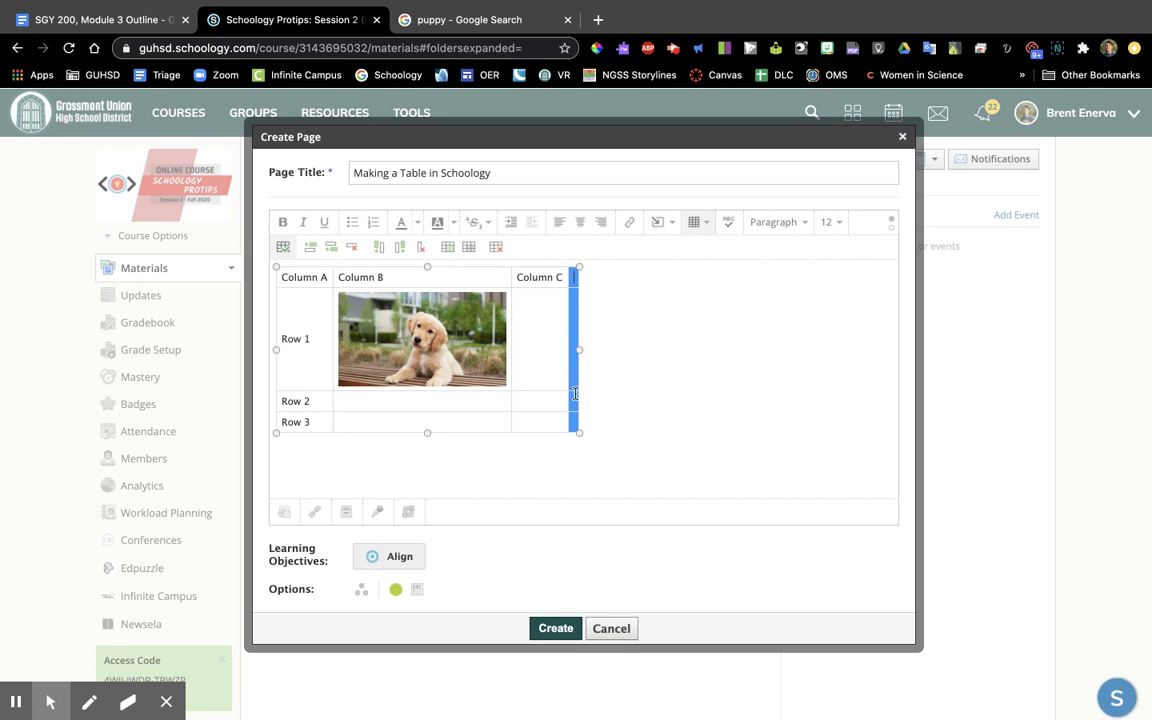
pyautogui.click(450, 248)
pyautogui.moveTo(579, 350); pyautogui.dragTo(744, 350)
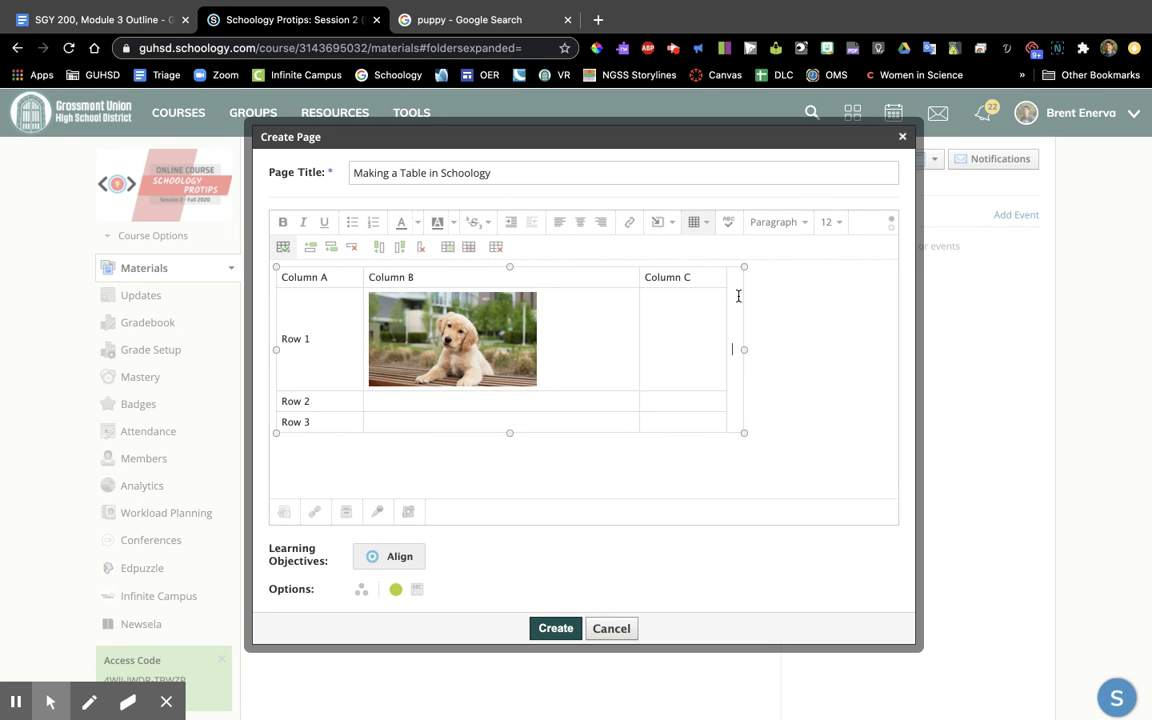